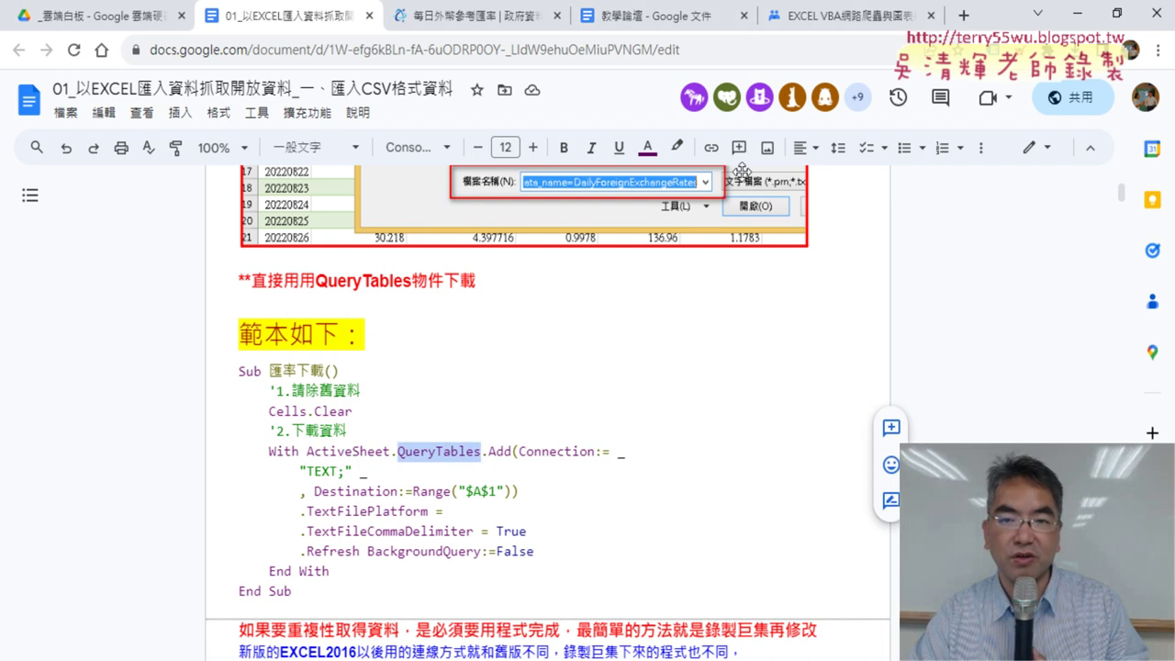
Step: Enlarge QueryTables to size 16, then scroll to the Sub 匯率下載2019 macro
click(534, 148)
click(535, 149)
click(536, 148)
click(536, 149)
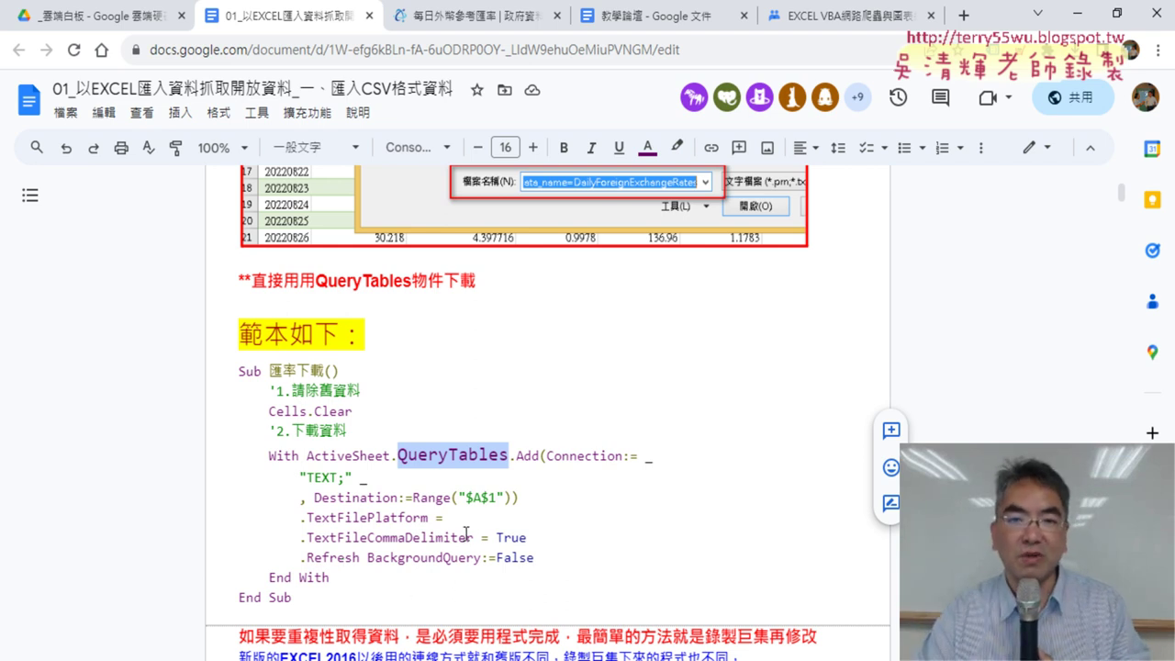
scroll(466, 533, down, 2)
scroll(473, 473, down, 1)
scroll(479, 411, down, 2)
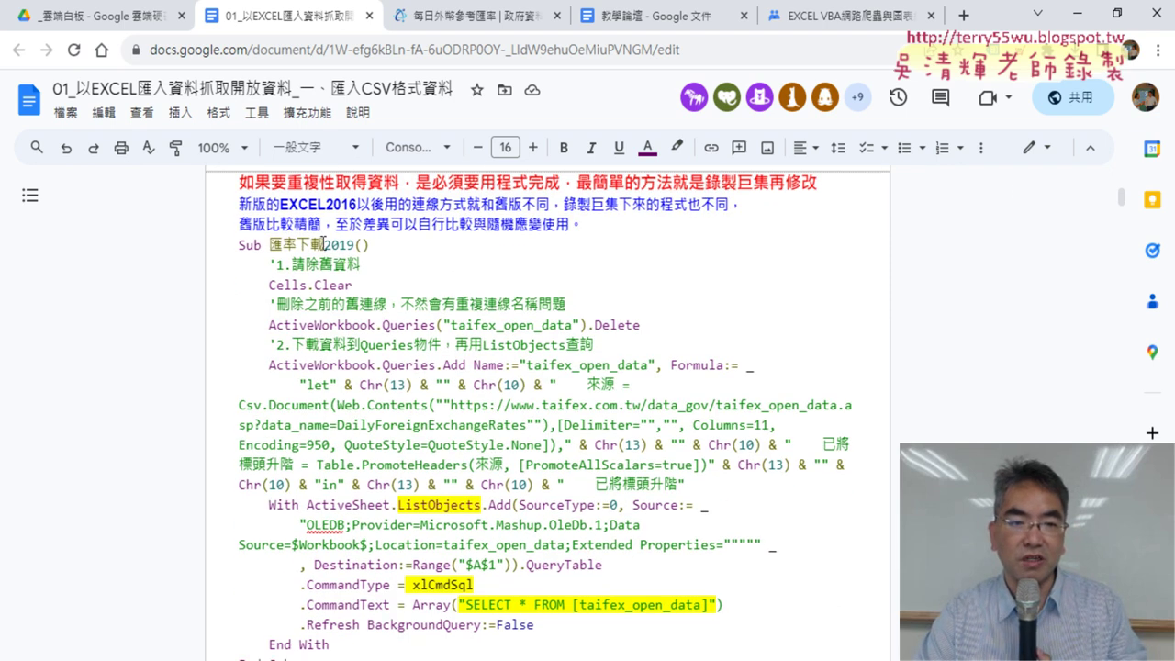
Step: Enlarge the word Queries in the ActiveWorkbook.Queries line to font size 19
drag(324, 244, 357, 244)
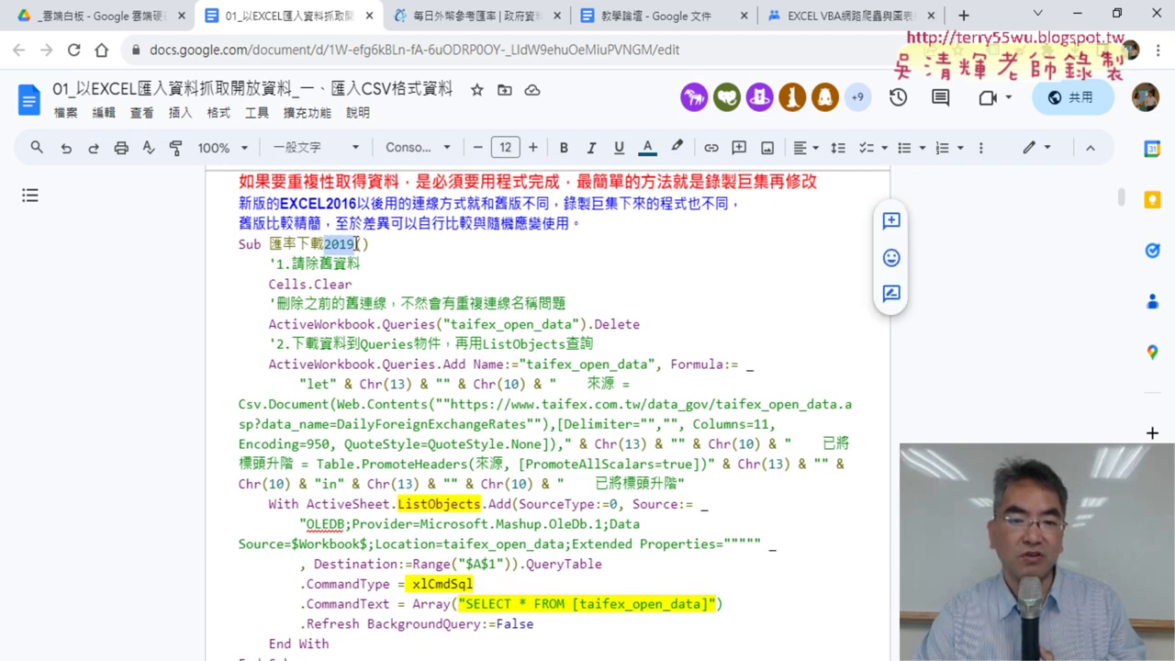
scroll(364, 248, down, 1)
drag(382, 235, 439, 236)
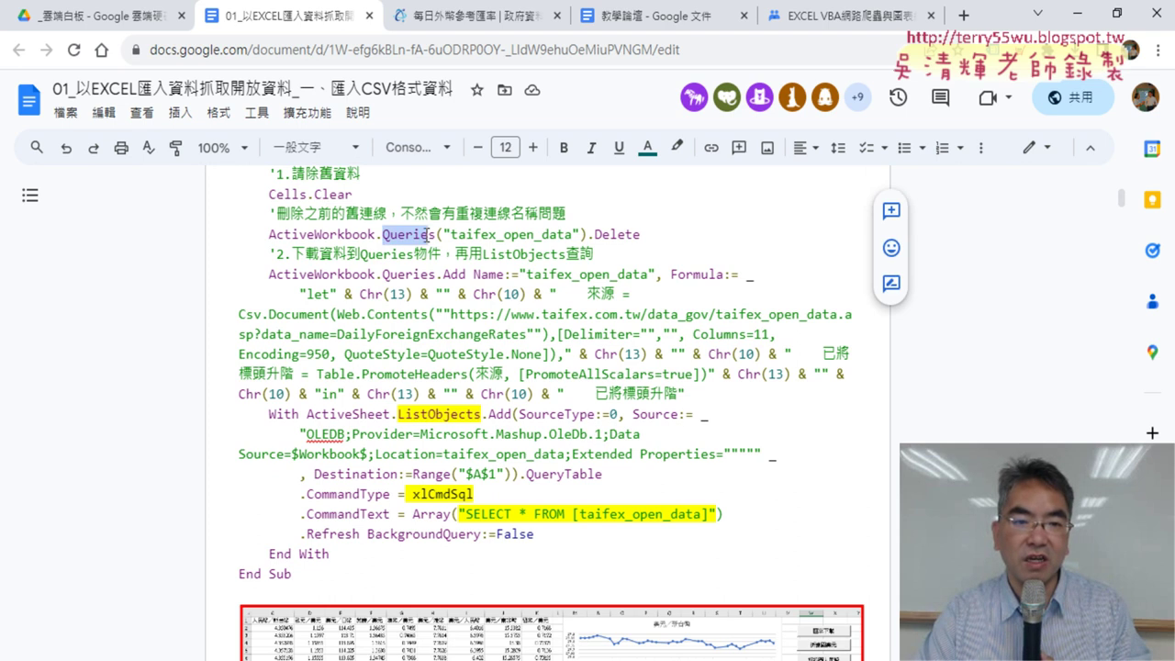
click(533, 148)
click(532, 149)
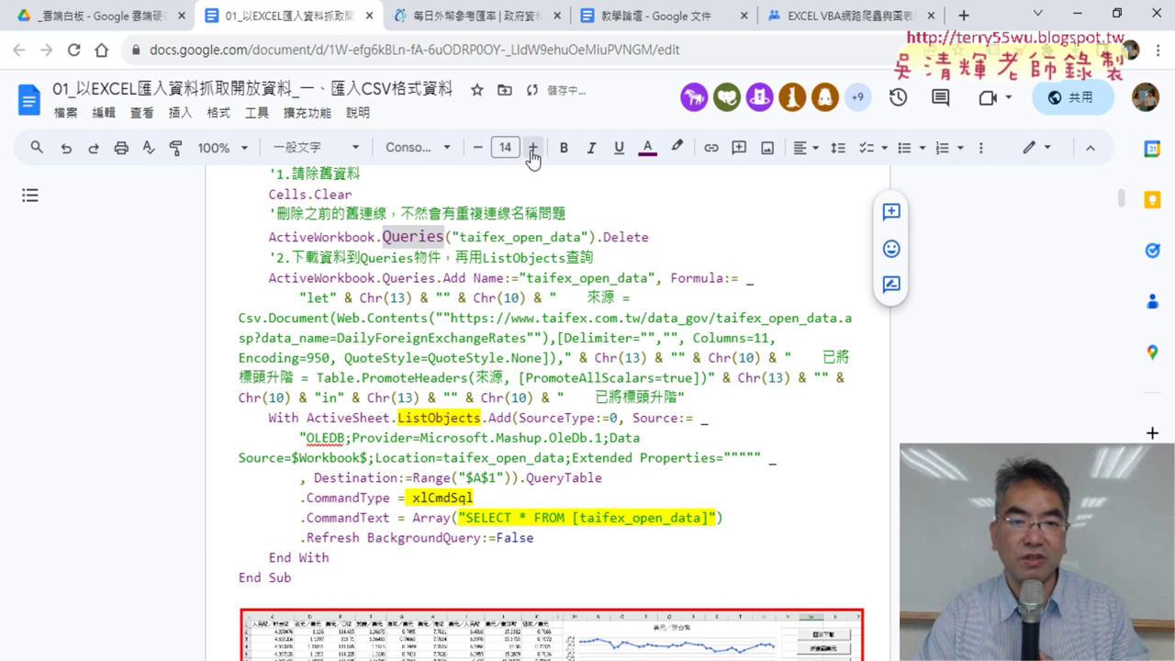
click(533, 149)
click(533, 149)
click(533, 149)
click(533, 148)
click(532, 149)
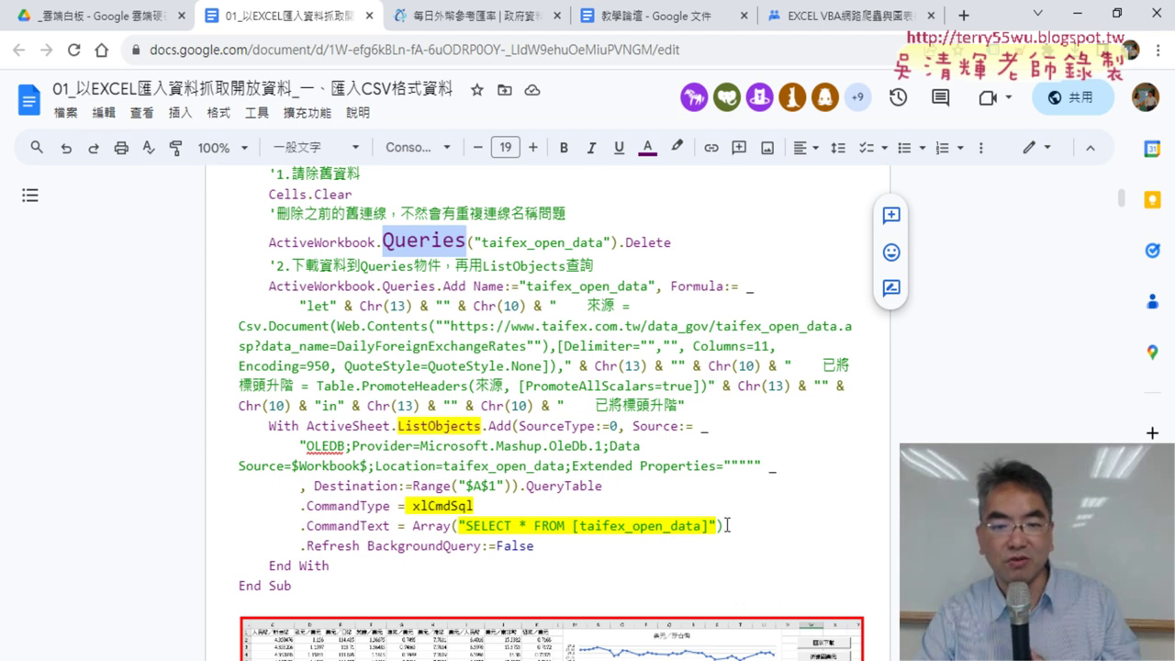
Step: Highlight the SELECT * FROM [taifex_open_data] string, then switch to the Excel workbook
click(571, 526)
drag(460, 526, 719, 528)
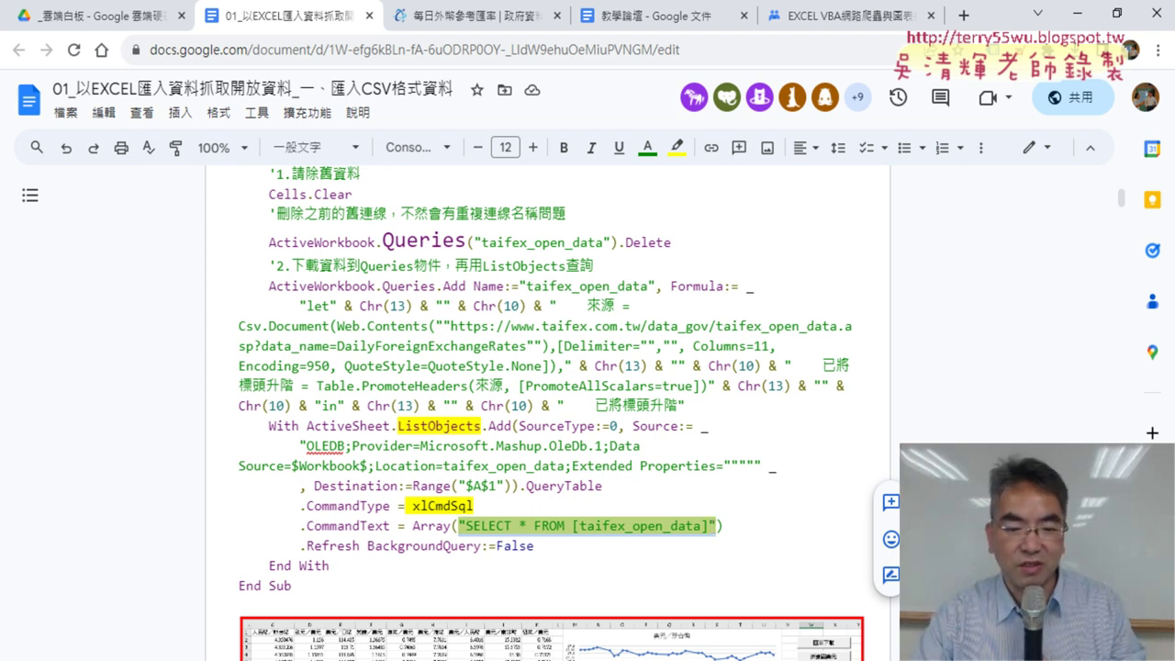
key(alt+Tab)
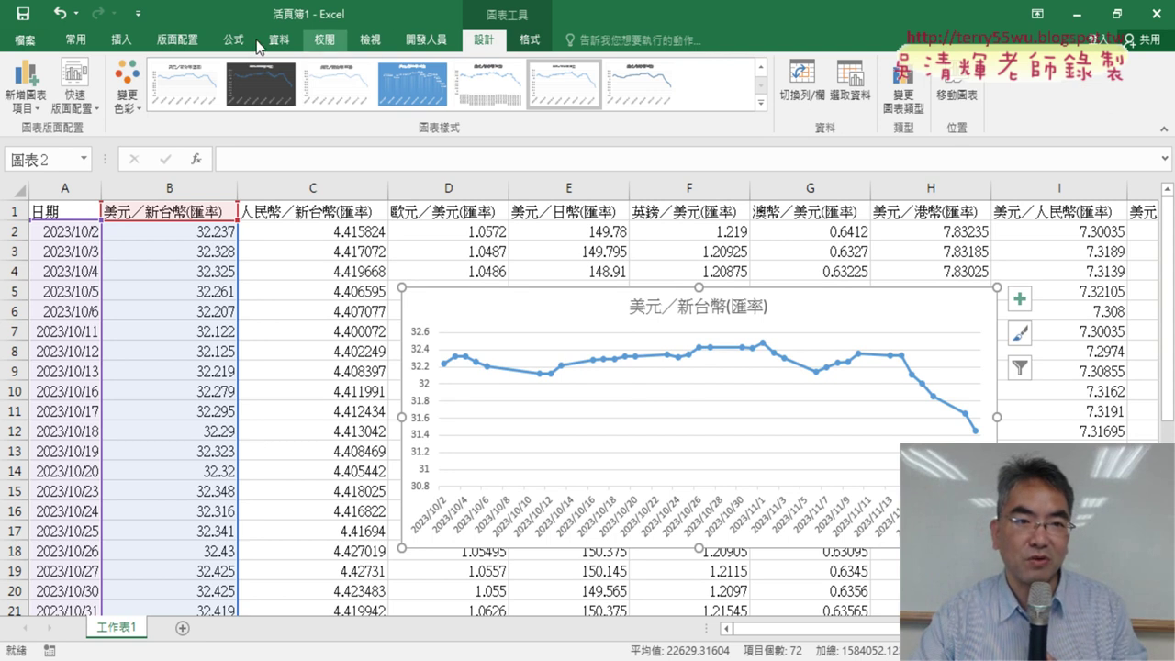
Step: Add blank sheet 工作表2 and start a From Text import on the Data tab
click(276, 40)
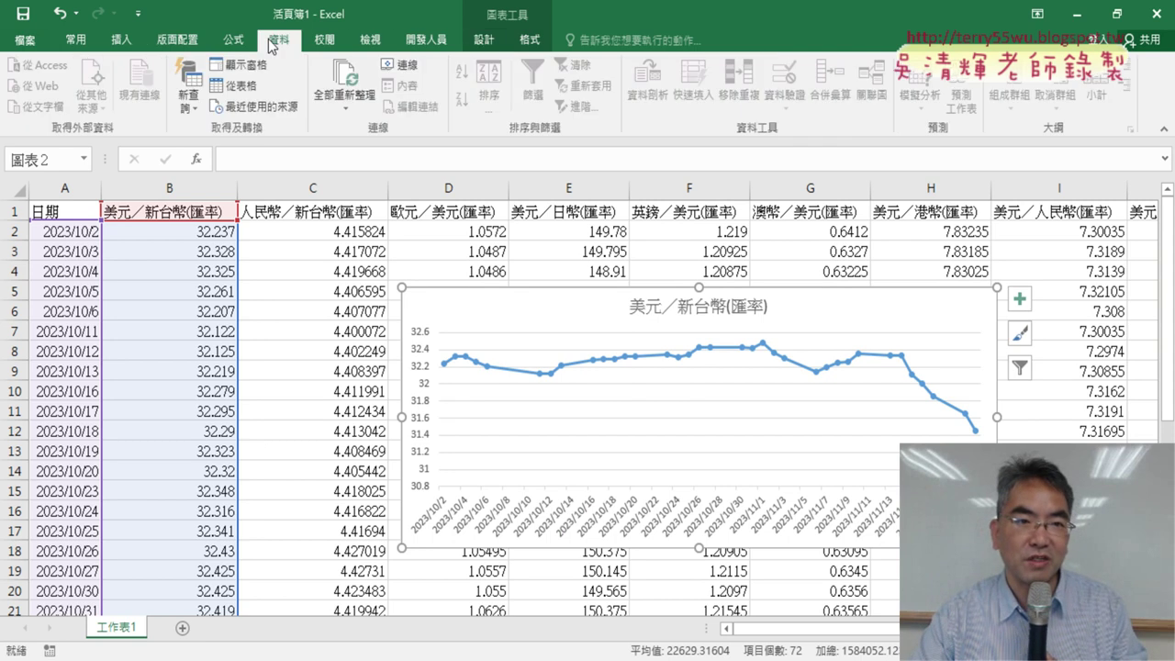
click(273, 269)
click(181, 629)
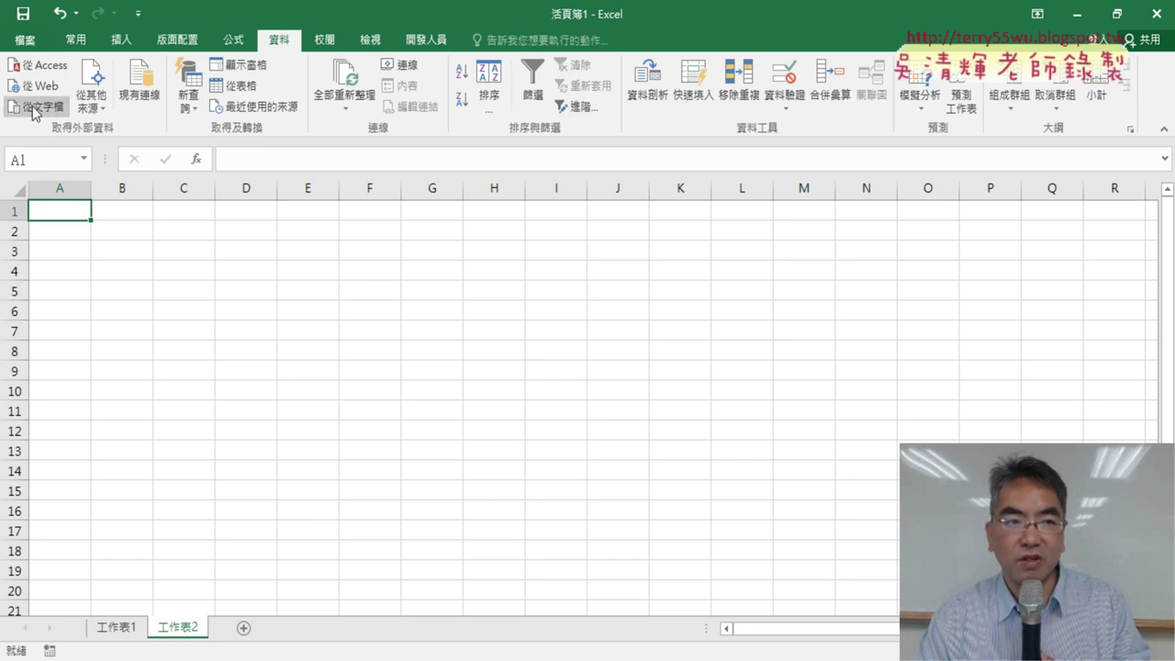
click(35, 107)
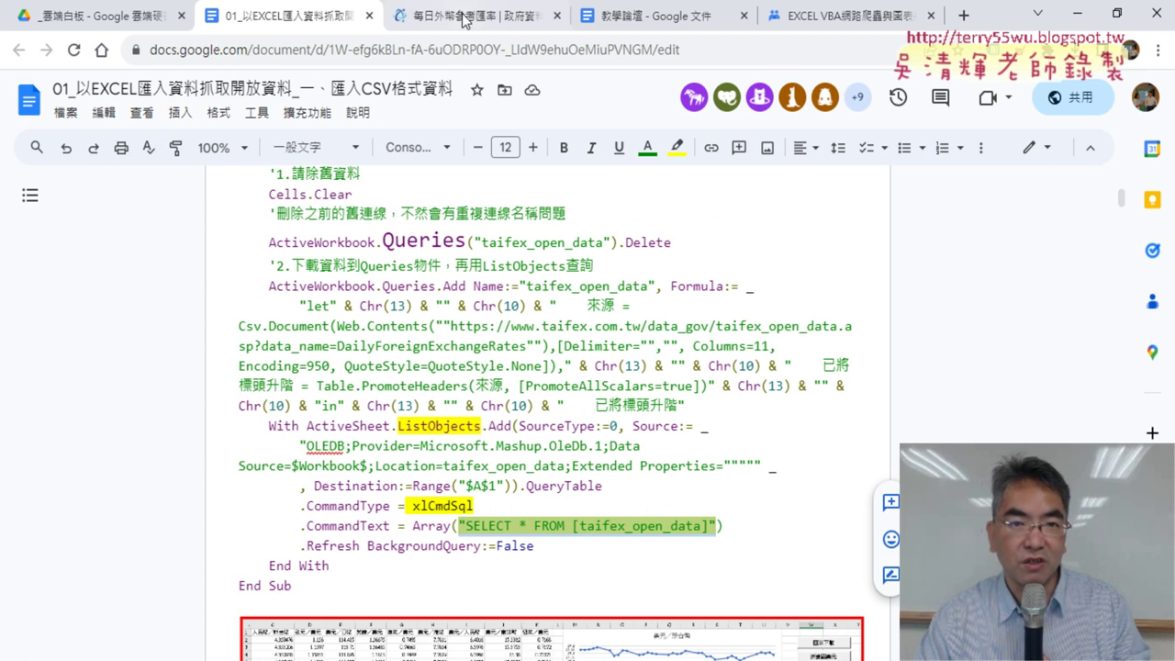
Step: Copy the DailyForeignExchangeRates CSV download URL from data.gov.tw and return to Excel
click(467, 16)
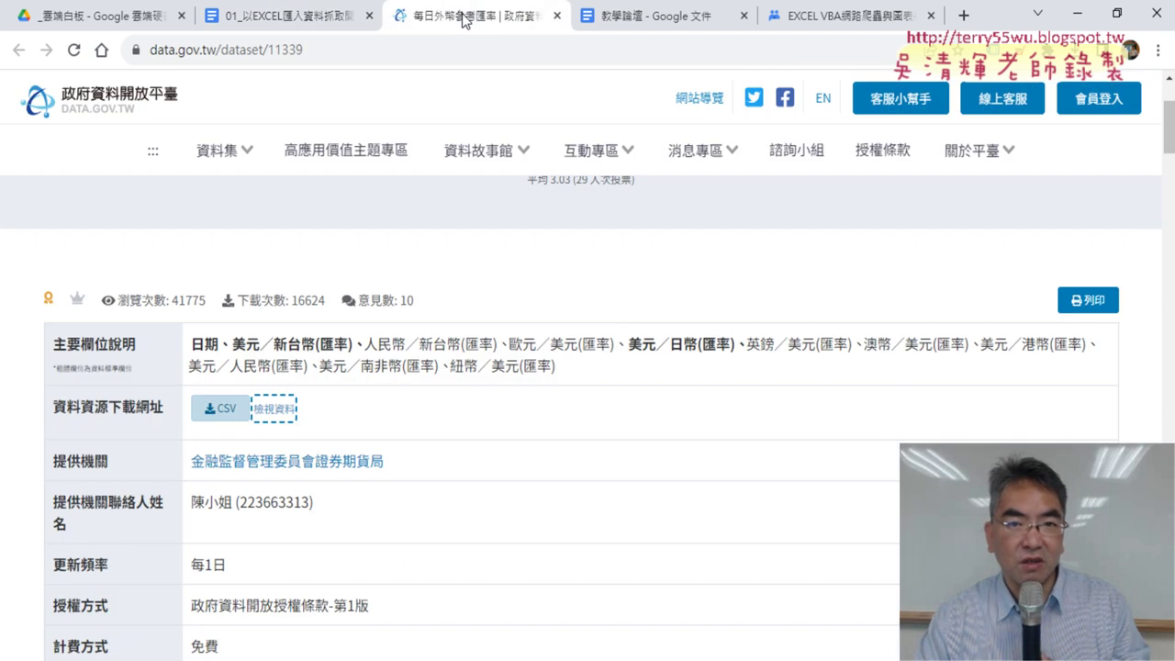
click(272, 409)
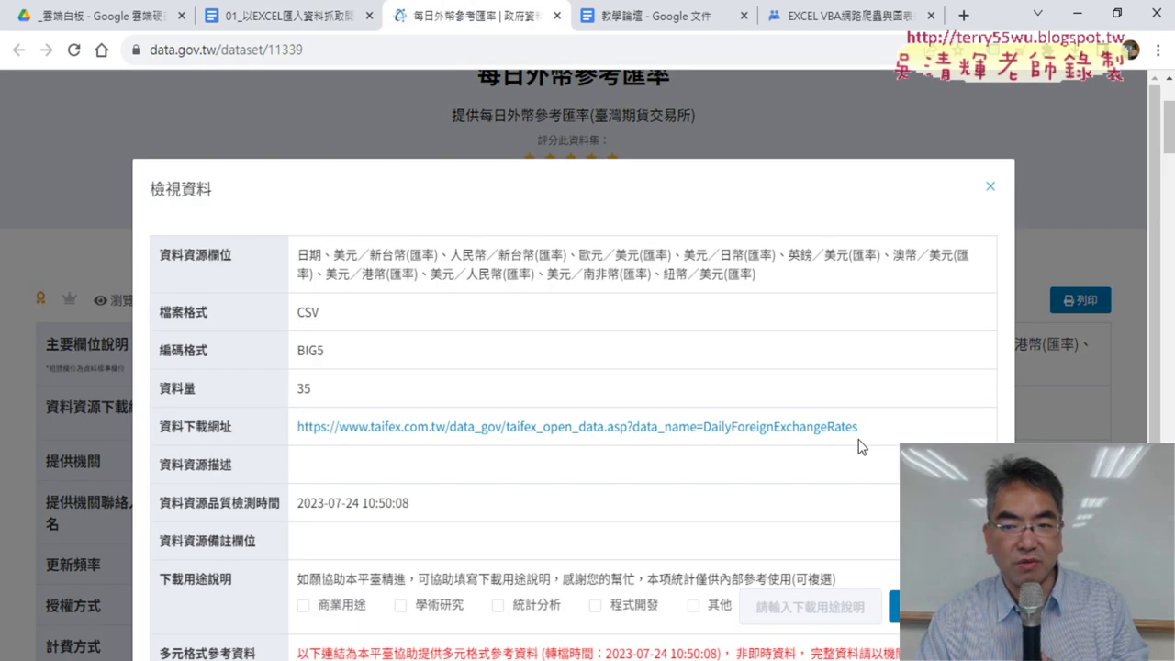
drag(858, 426, 295, 427)
right_click(370, 426)
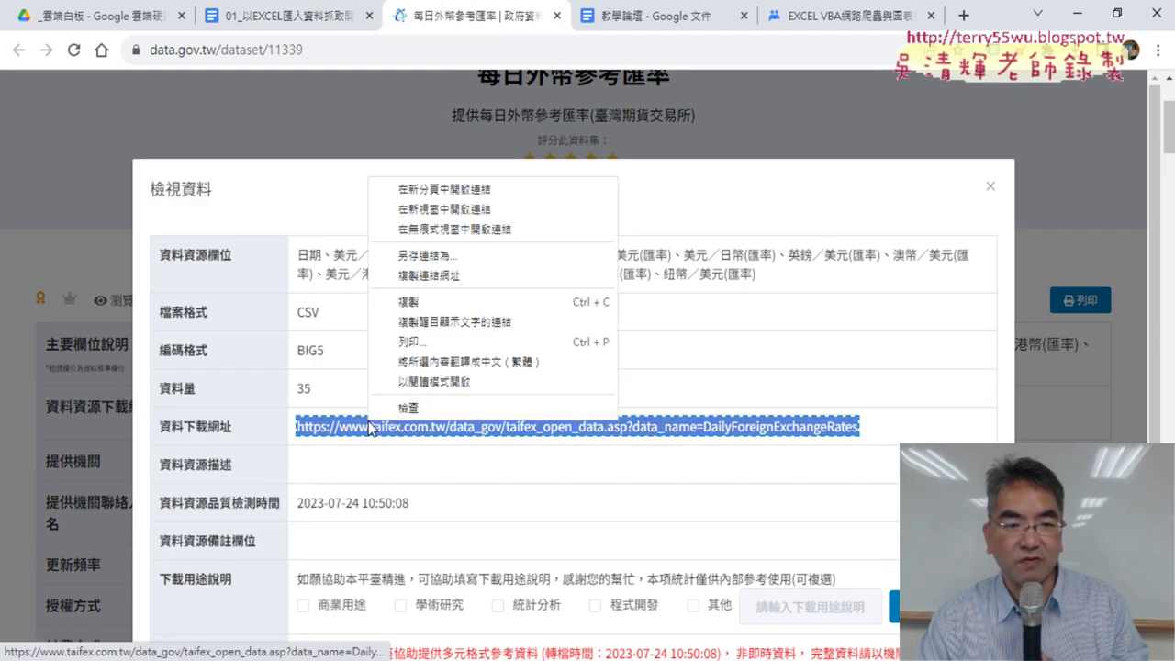
click(448, 303)
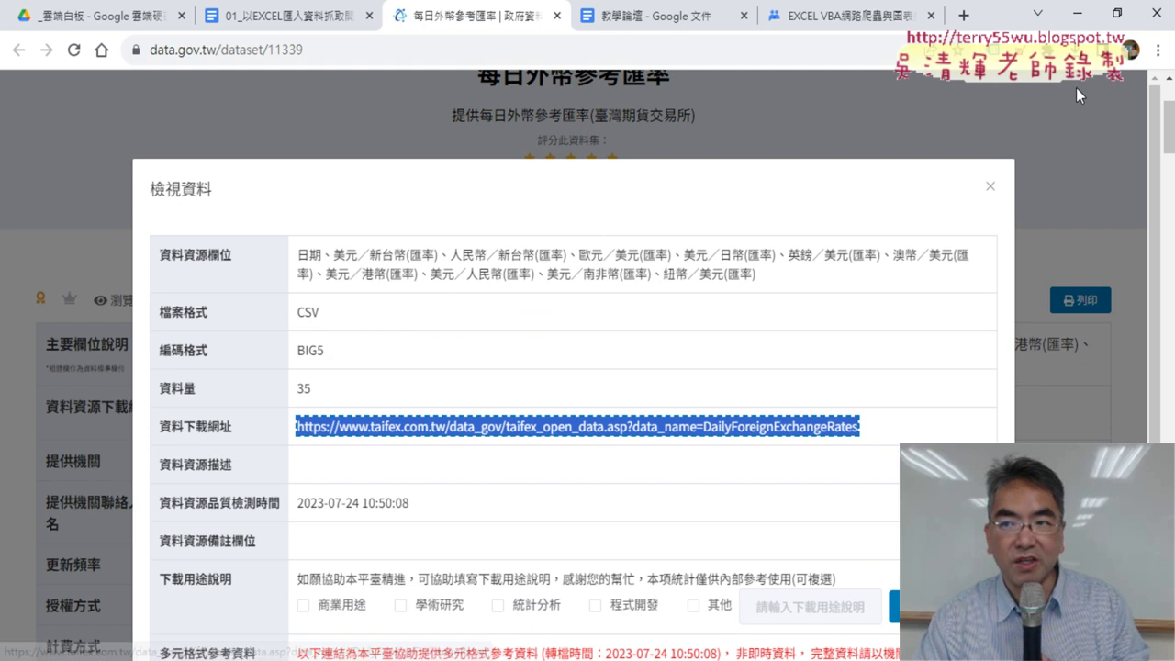
click(1076, 16)
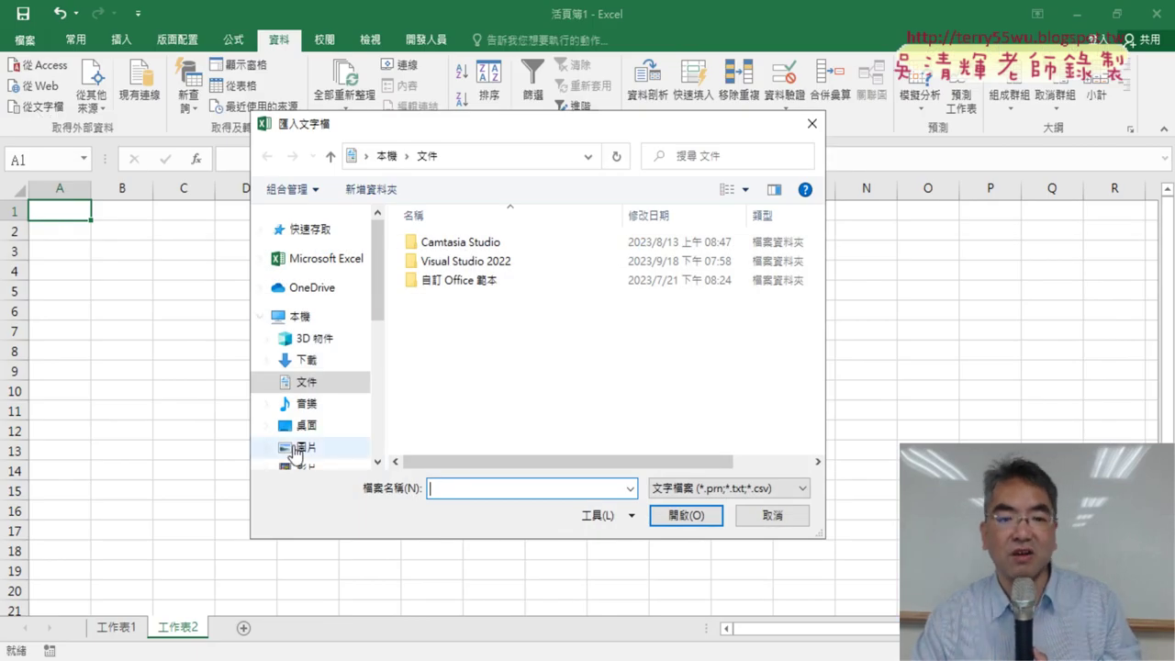
Step: Paste the CSV download URL as the file name and open it
right_click(461, 493)
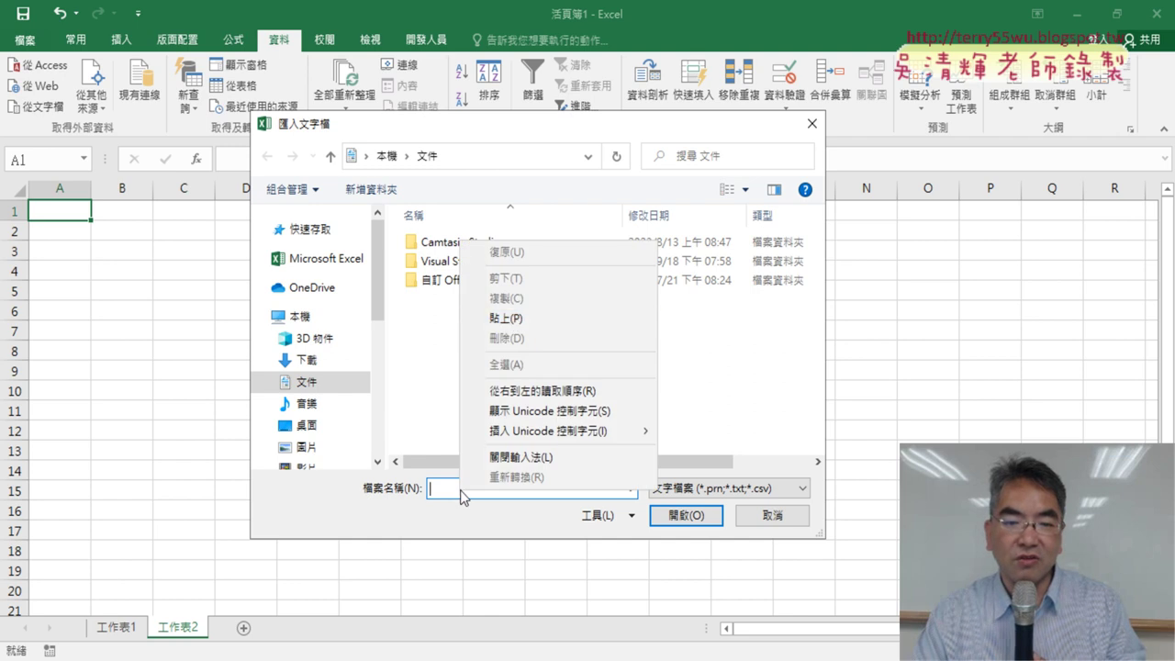
click(482, 316)
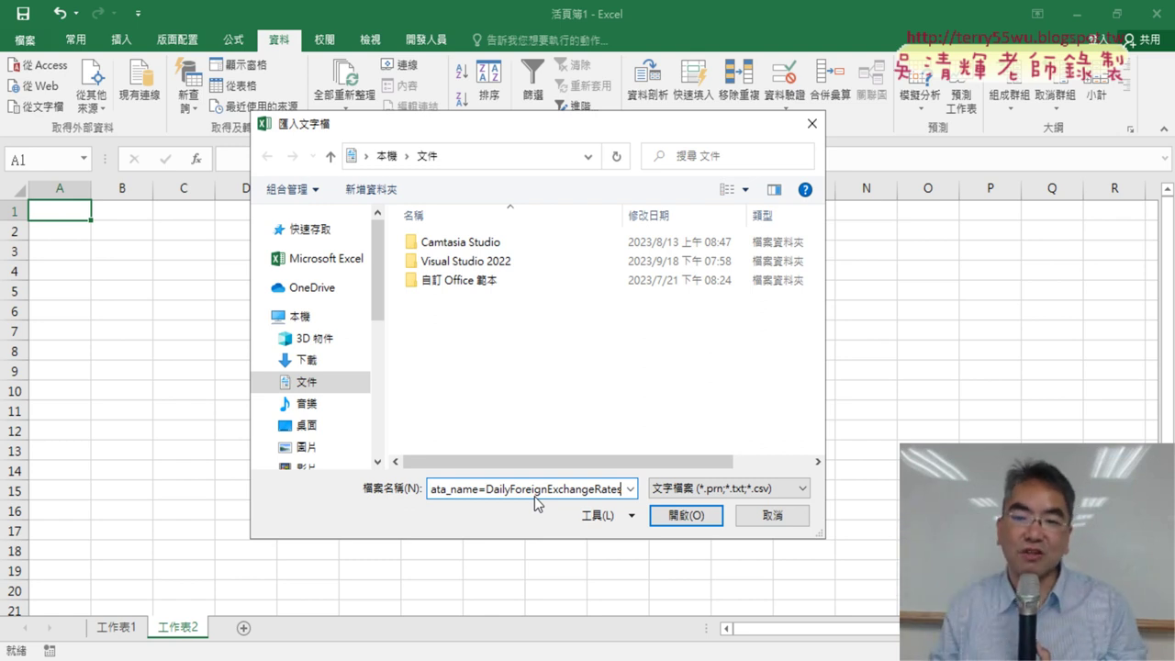
click(679, 514)
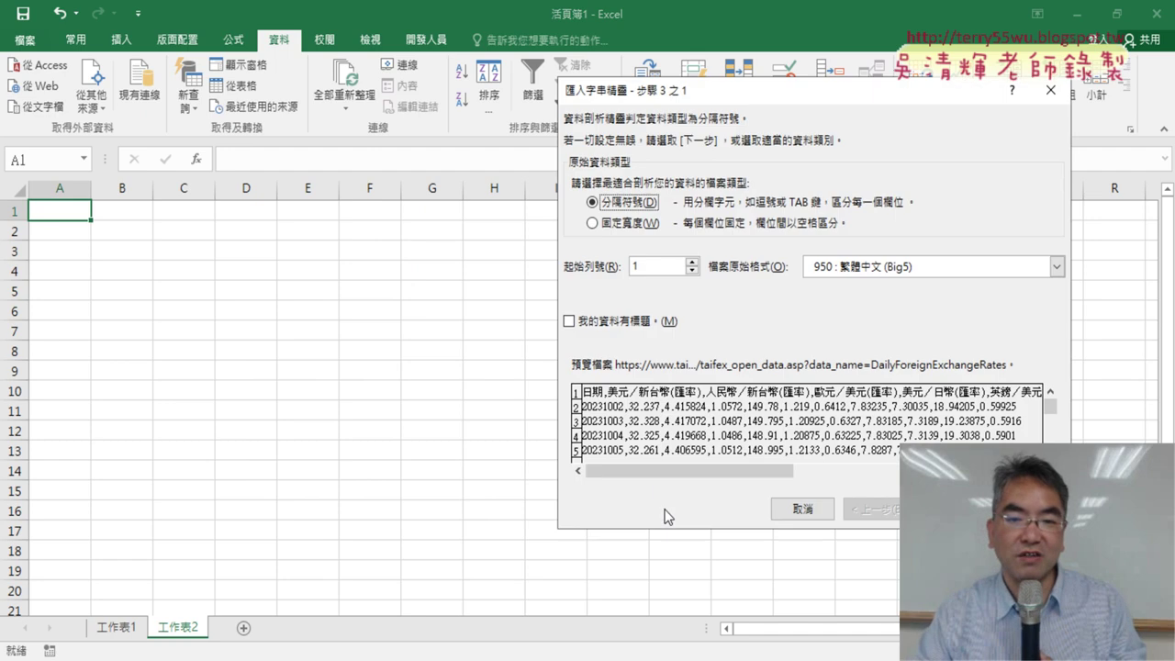
Step: Set the import wizard's file origin to 950 Big5 Traditional Chinese
drag(702, 93, 342, 62)
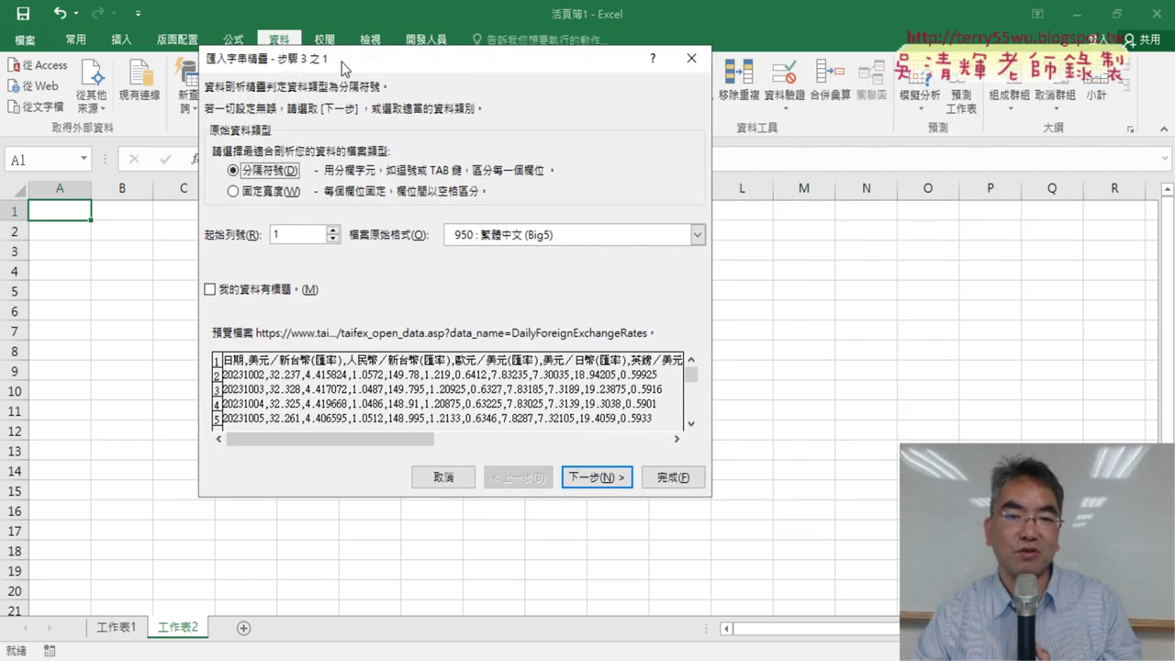
click(496, 240)
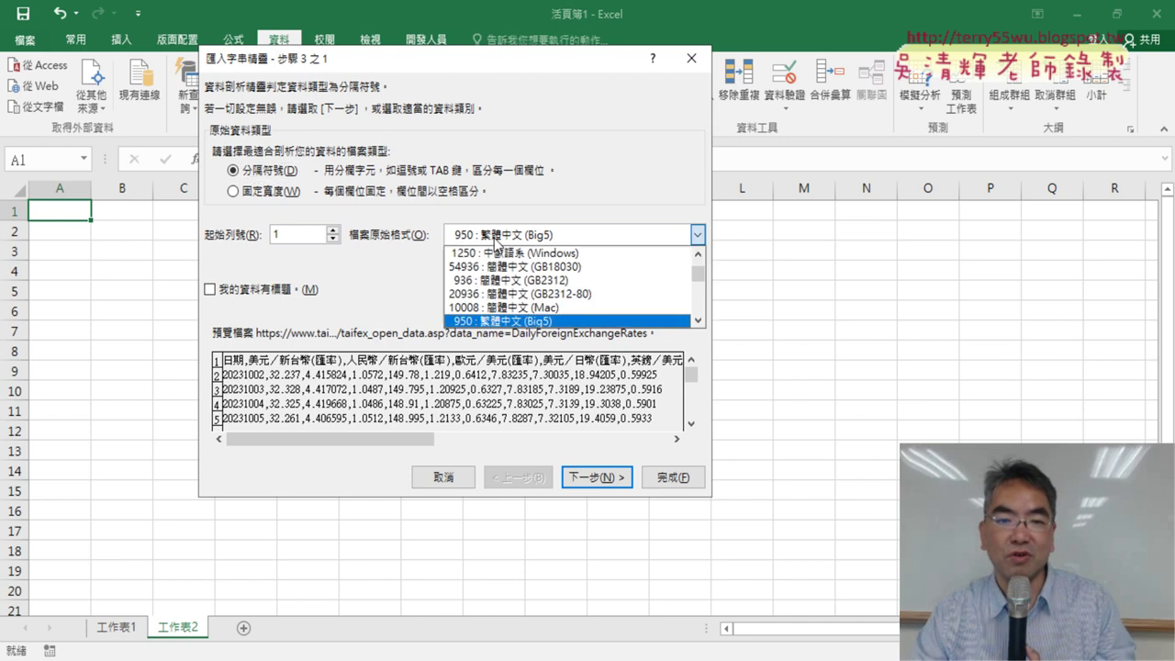
click(511, 307)
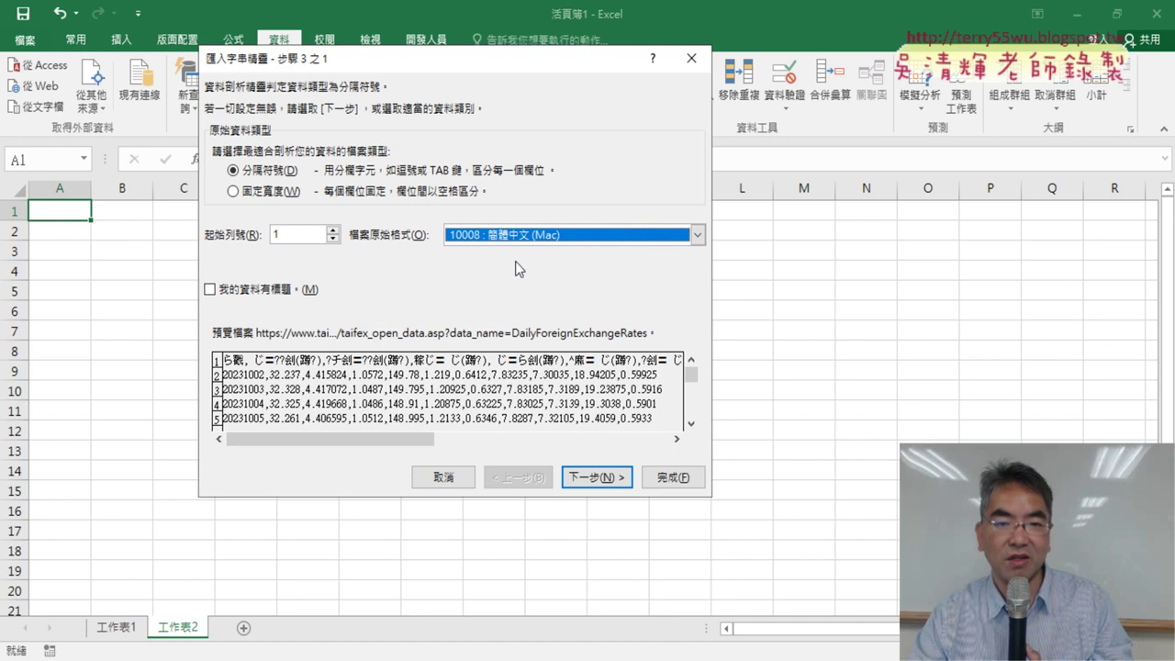
click(520, 236)
click(519, 325)
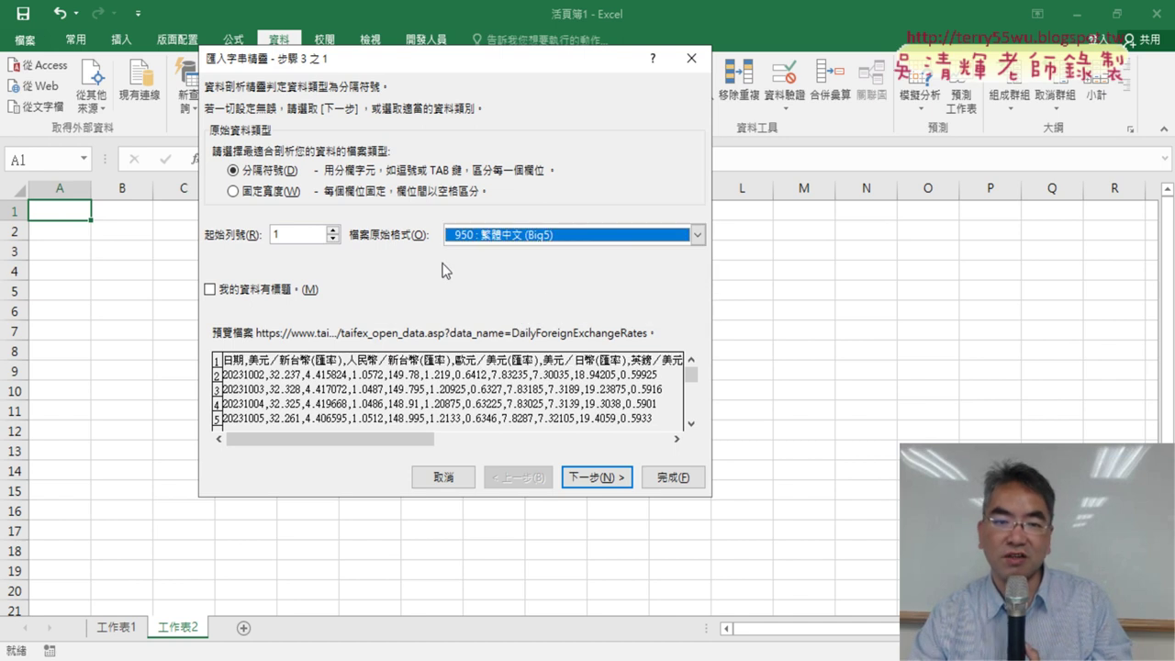
Step: Use comma instead of Tab as the delimiter and finish the wizard
click(588, 478)
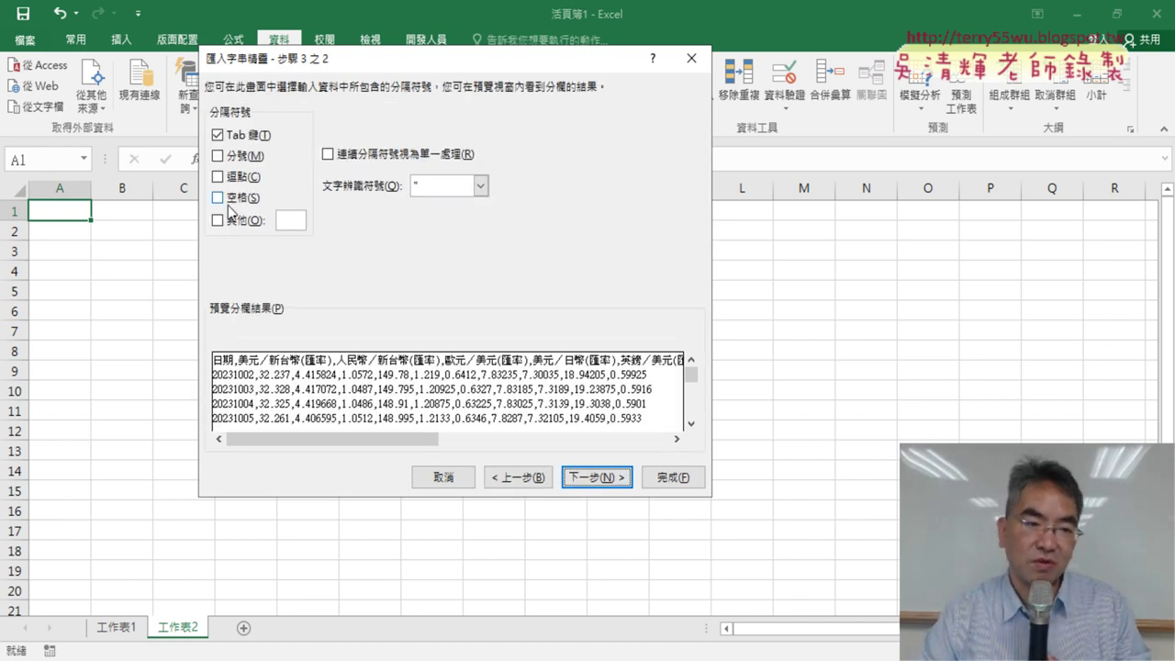
click(218, 177)
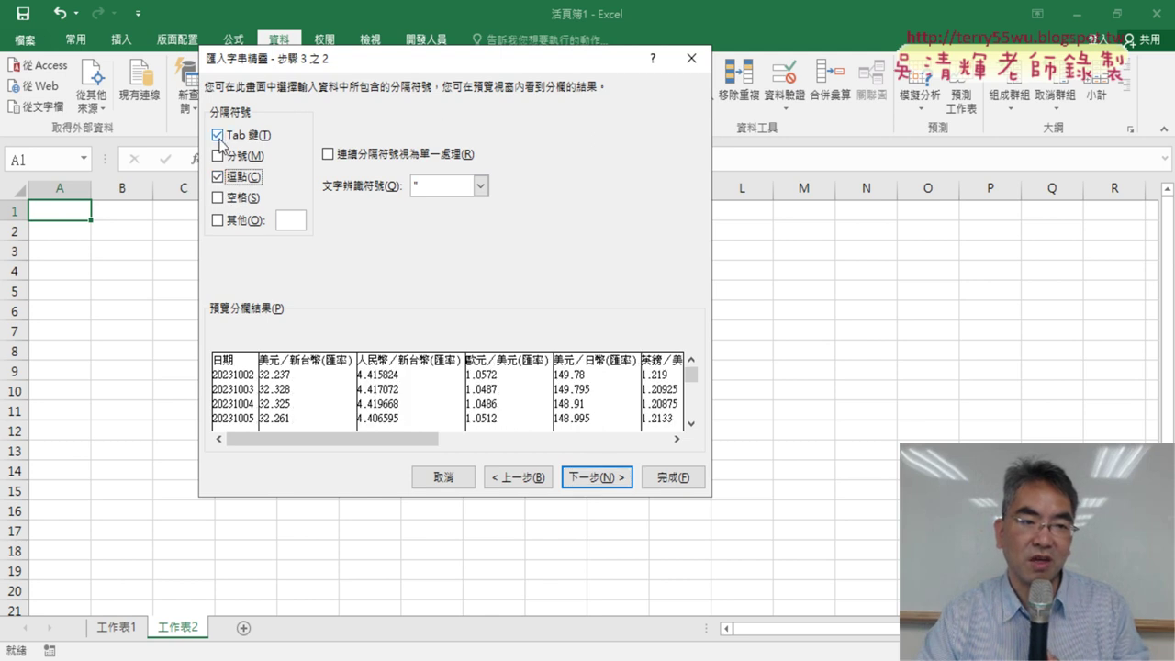
click(218, 135)
click(613, 486)
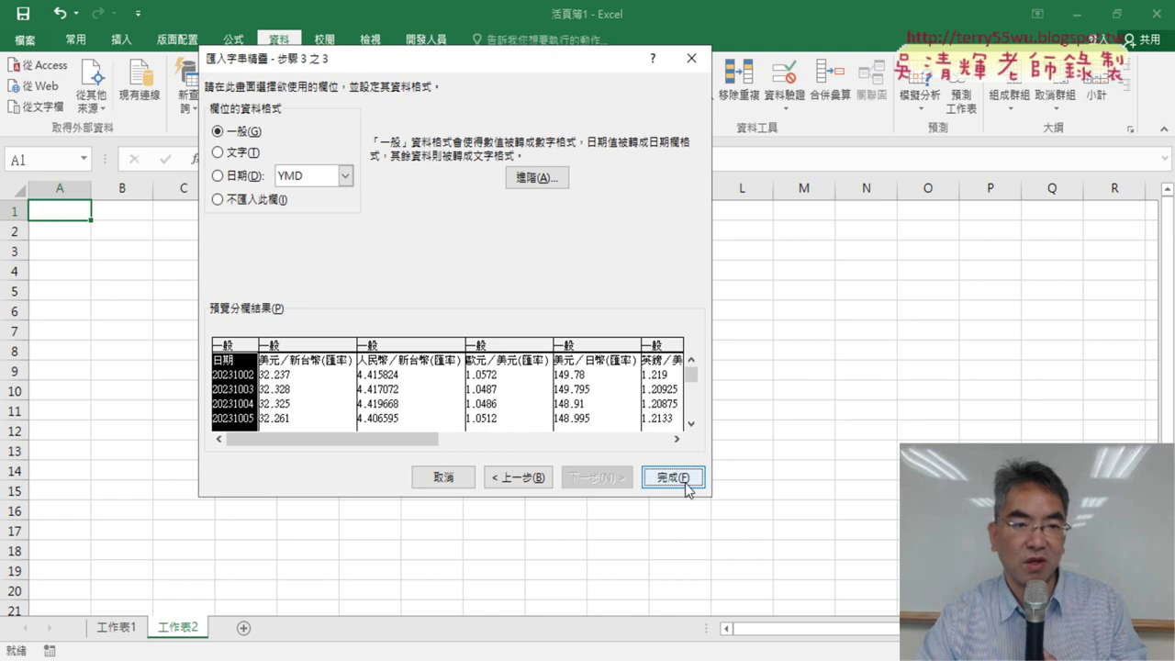
click(688, 486)
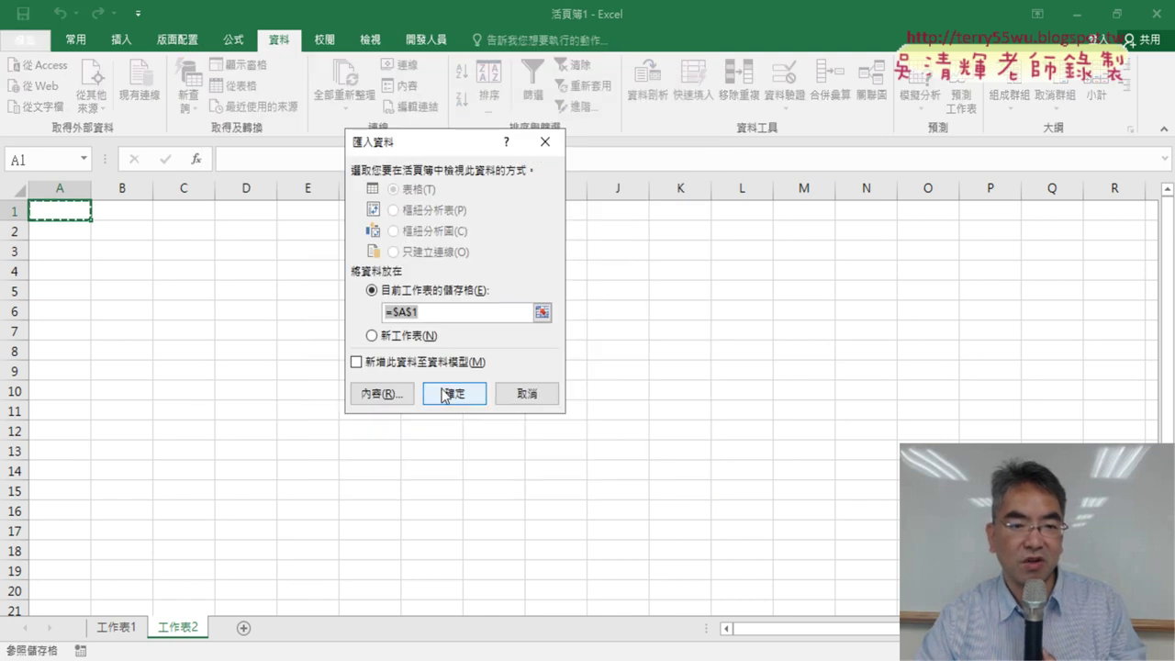
Step: Place the imported data on the existing worksheet at $A$1
click(443, 394)
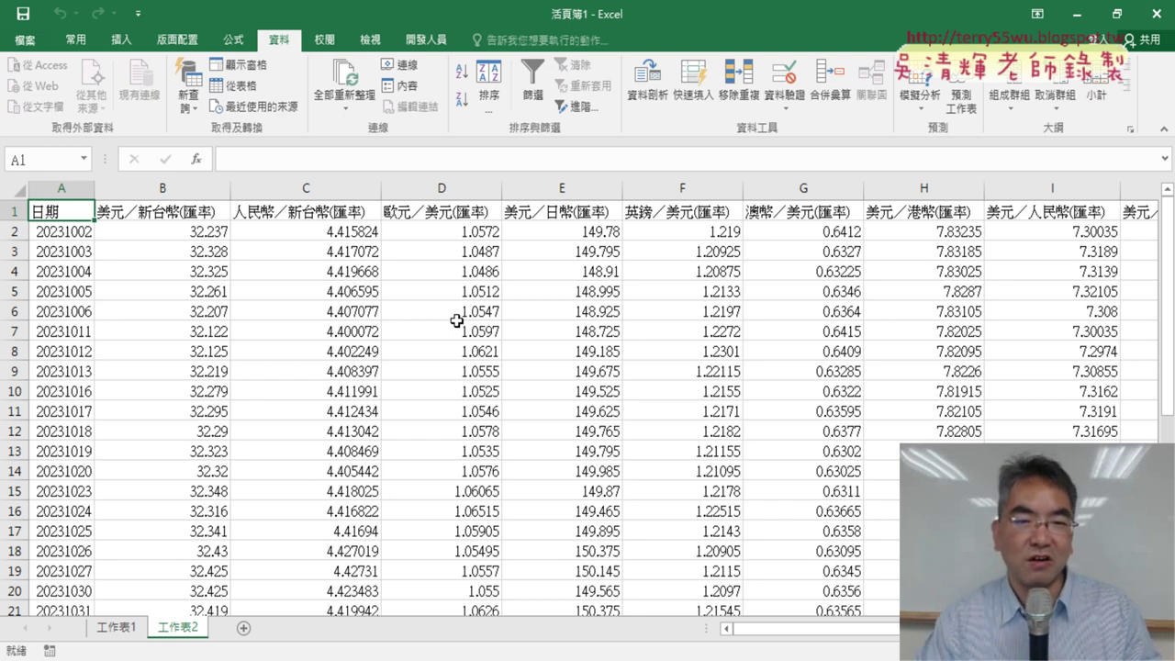
Step: Delete the line chart on 工作表1
click(120, 632)
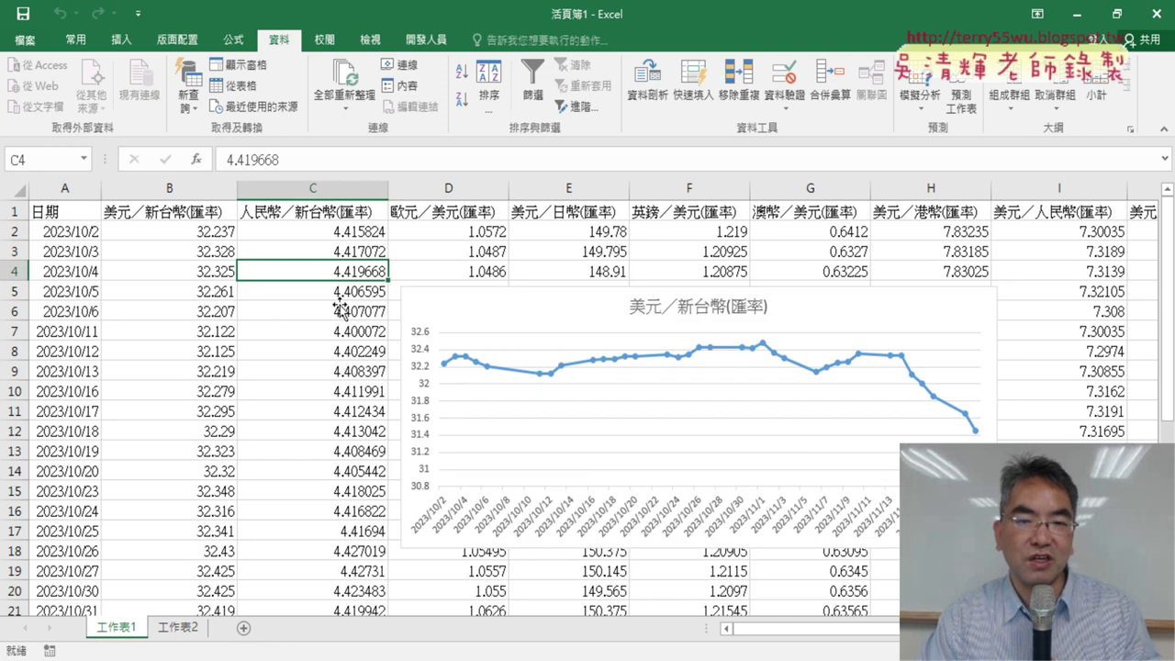
click(558, 293)
key(Delete)
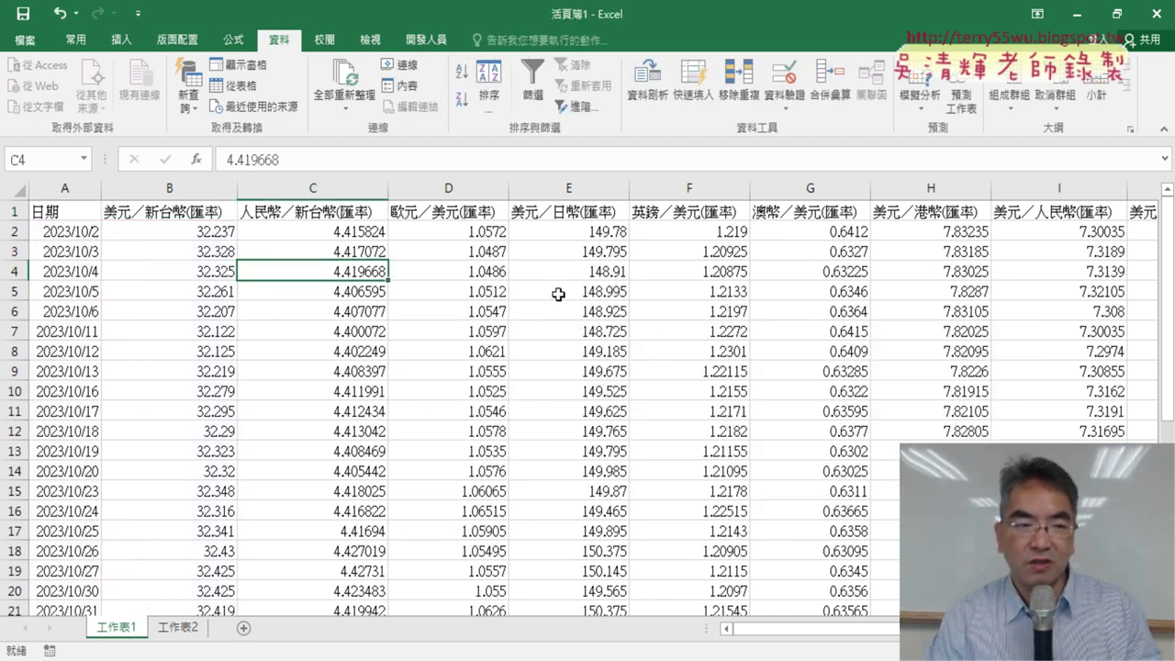
Step: Select columns A and B, dismiss the column menu, and reselect column A
click(74, 190)
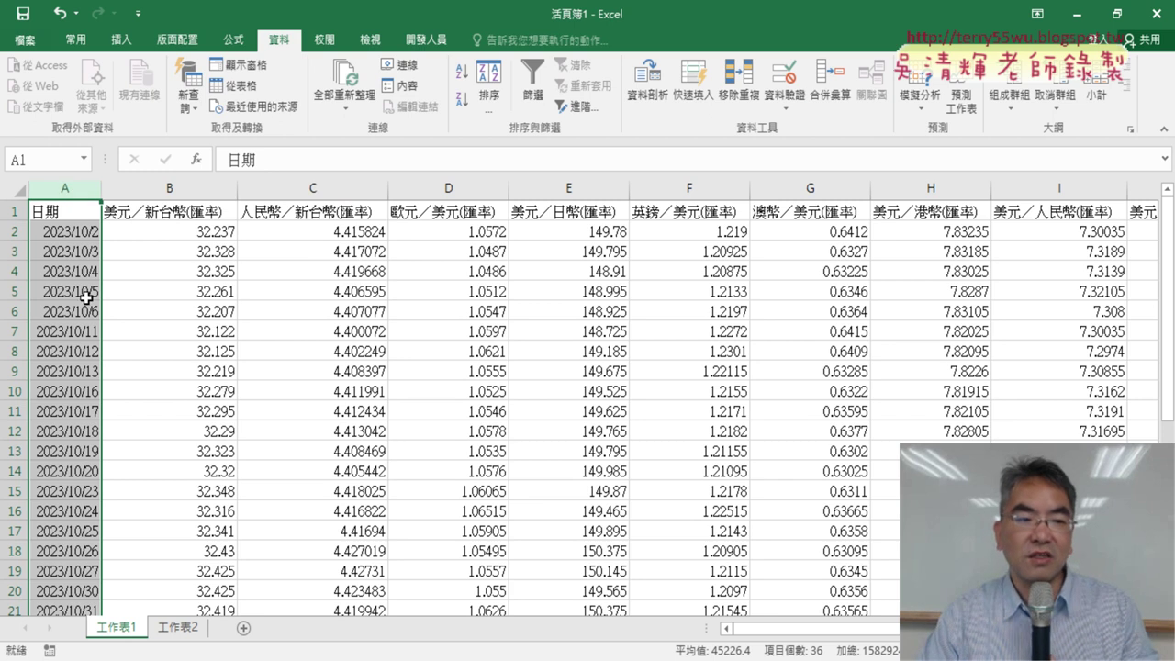
click(182, 191)
right_click(182, 193)
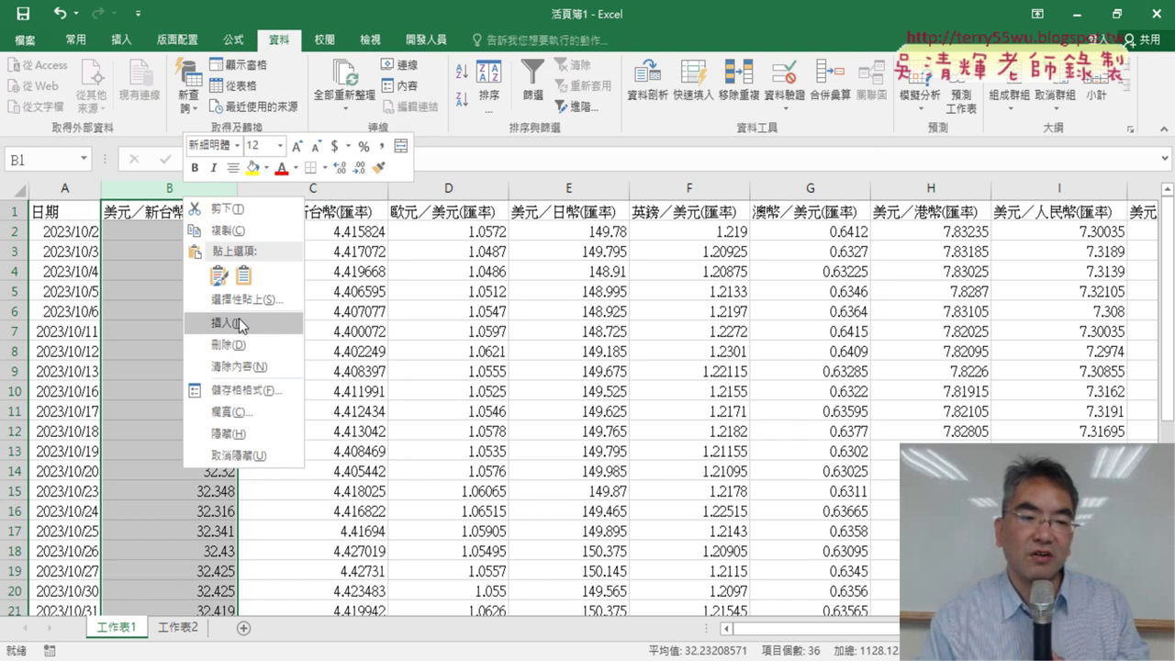
key(Escape)
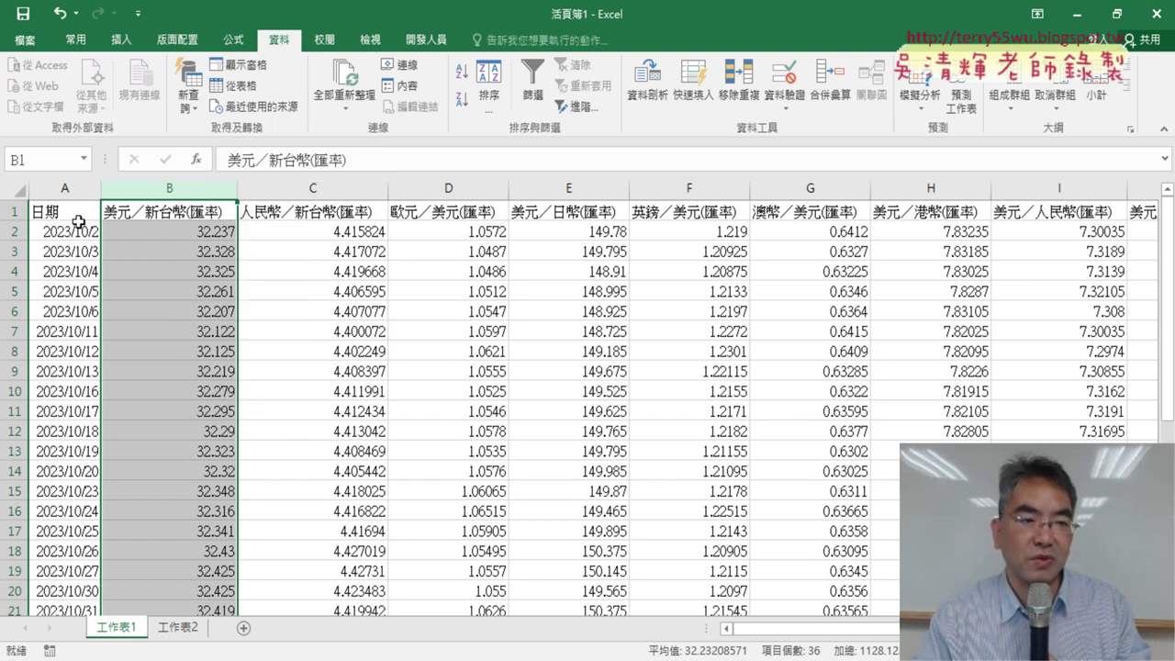
click(59, 191)
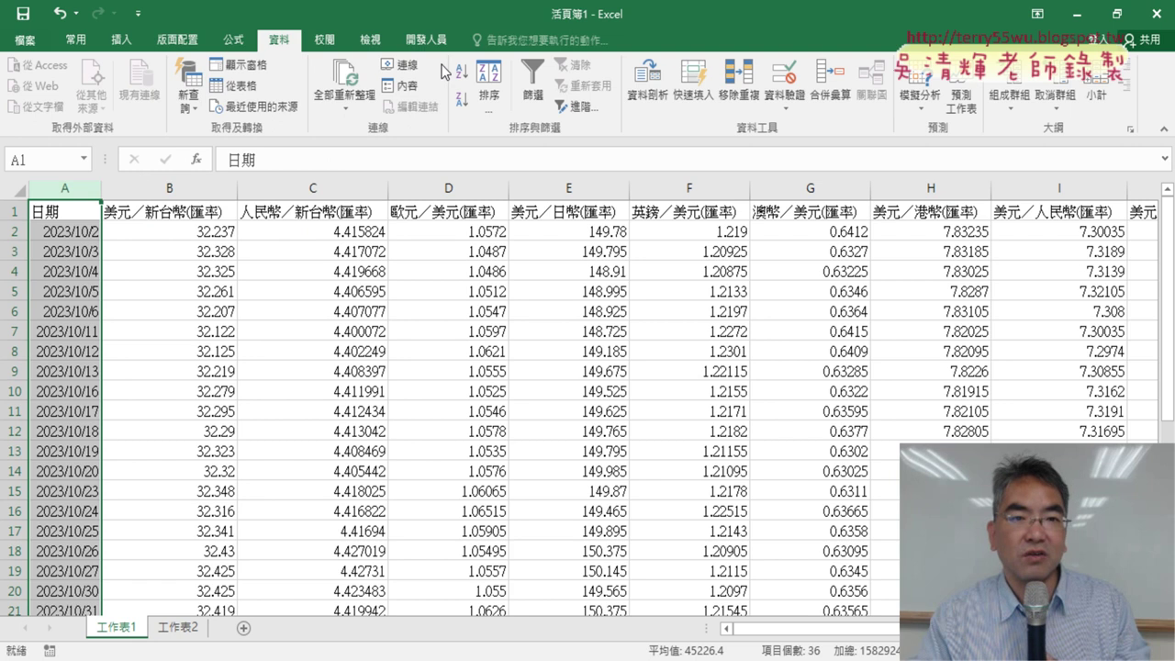
click(426, 40)
Step: Run the 匯率下載 macro from the VBA editor to clear and reload 工作表1
click(34, 98)
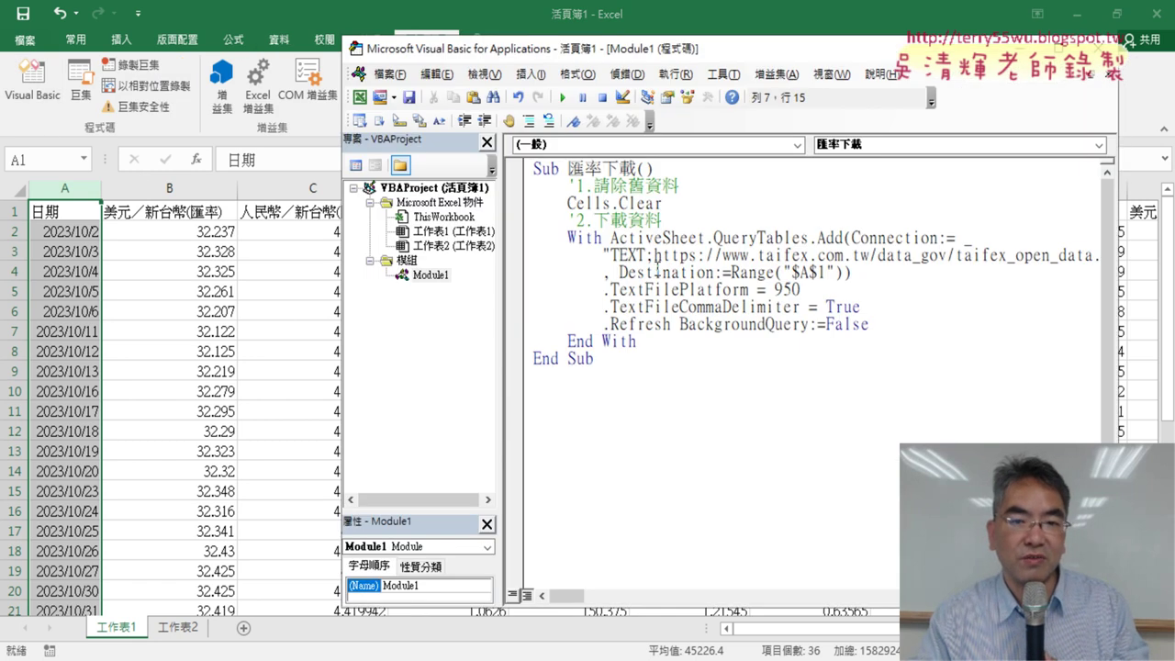
drag(662, 203, 532, 203)
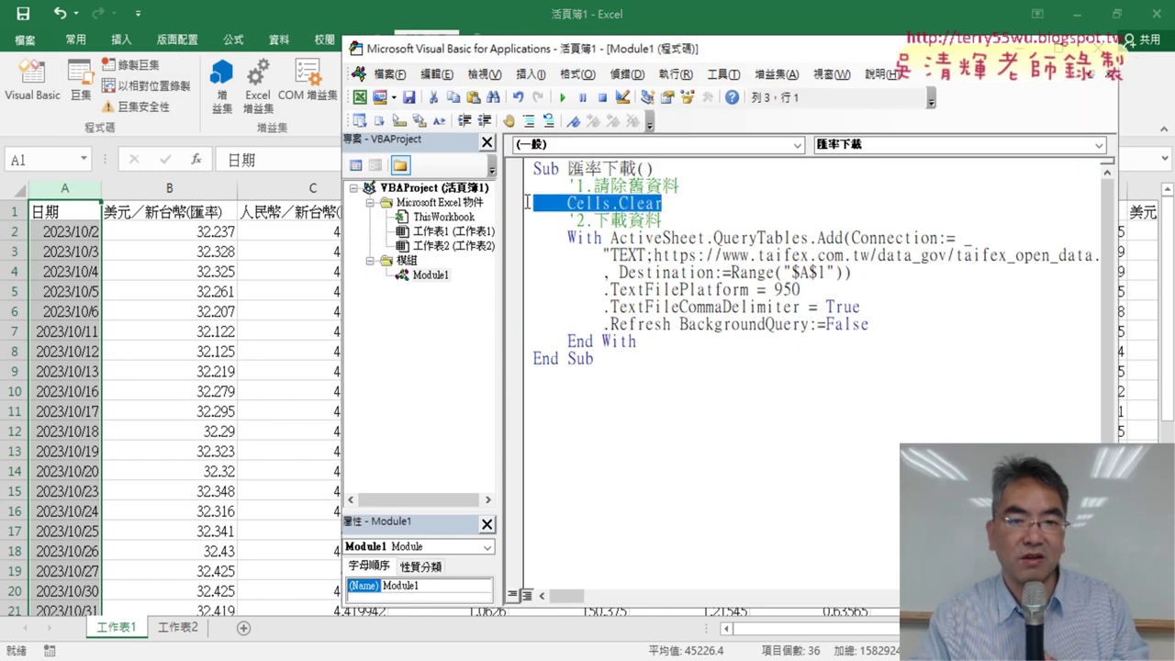
click(562, 96)
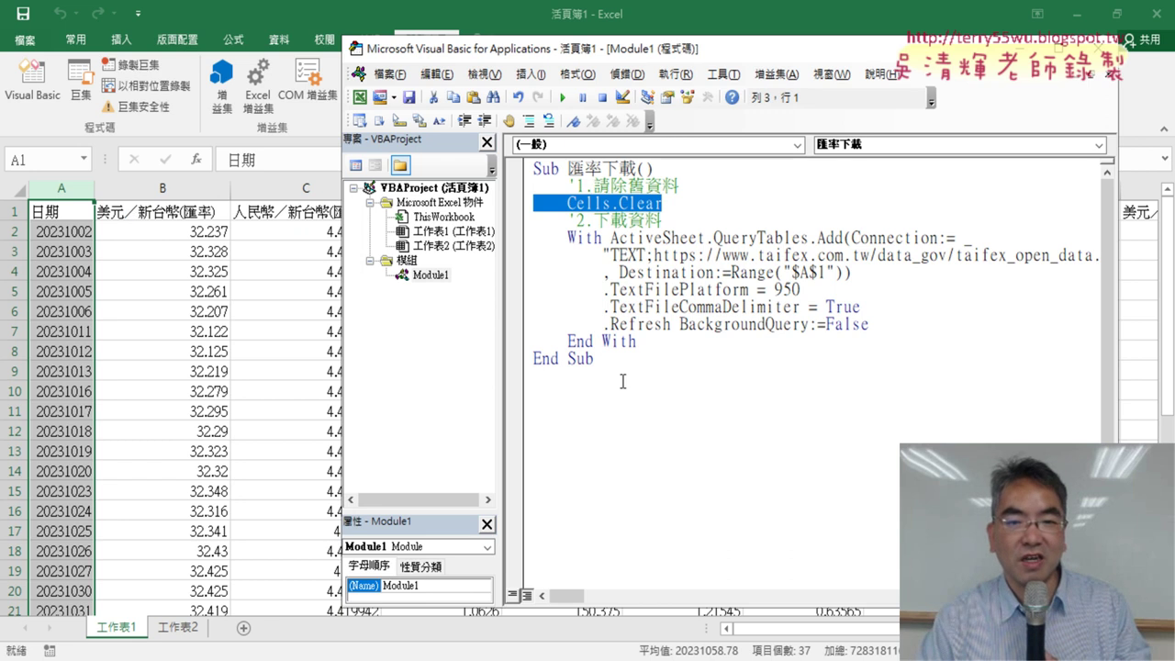
drag(602, 365, 515, 145)
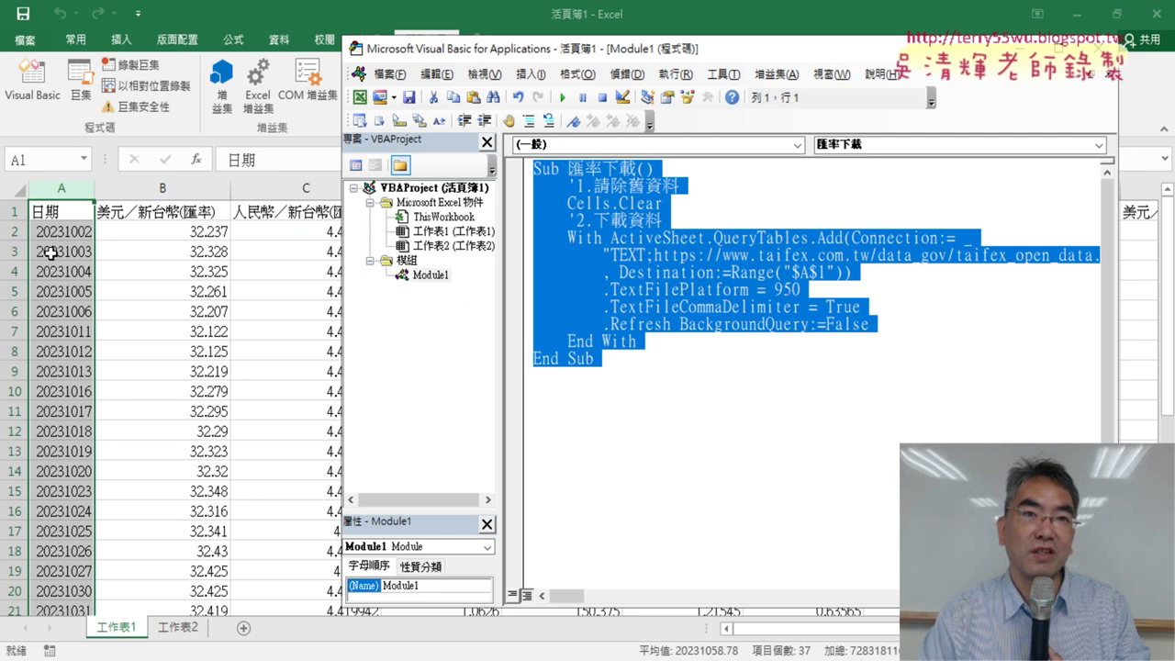
click(586, 388)
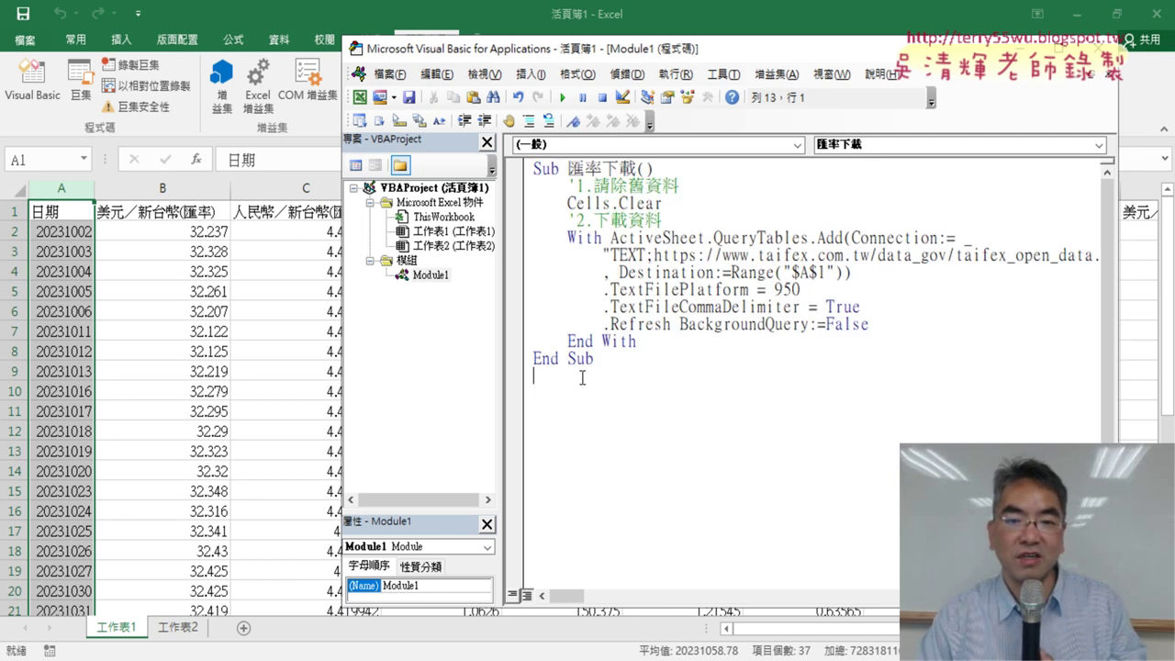
click(582, 376)
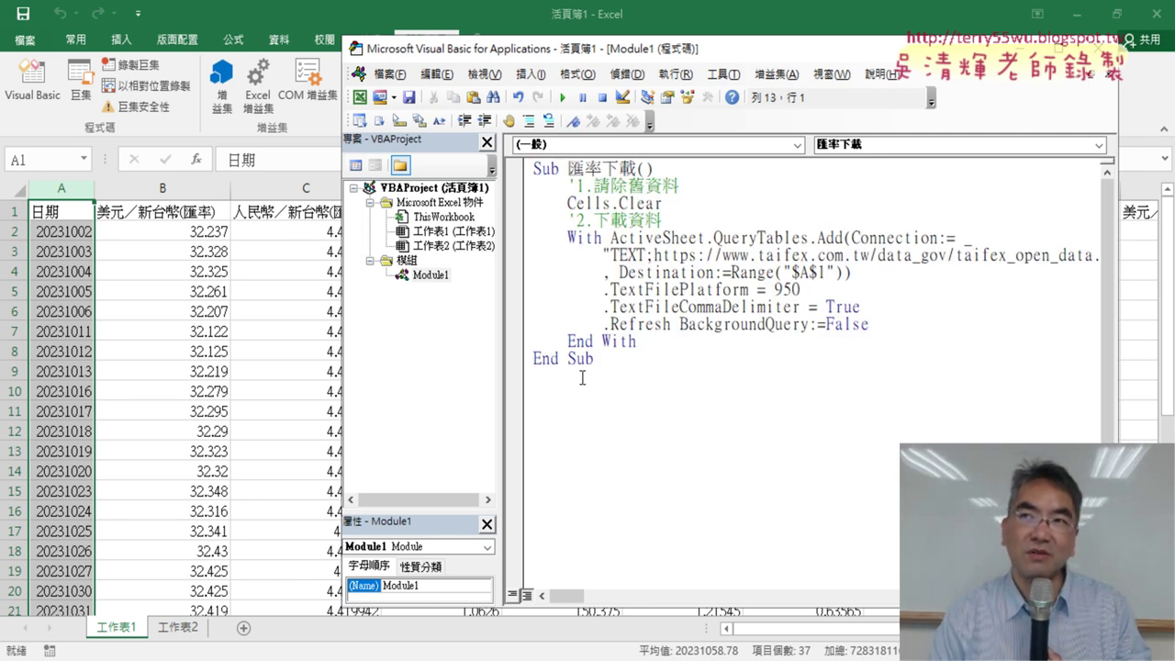